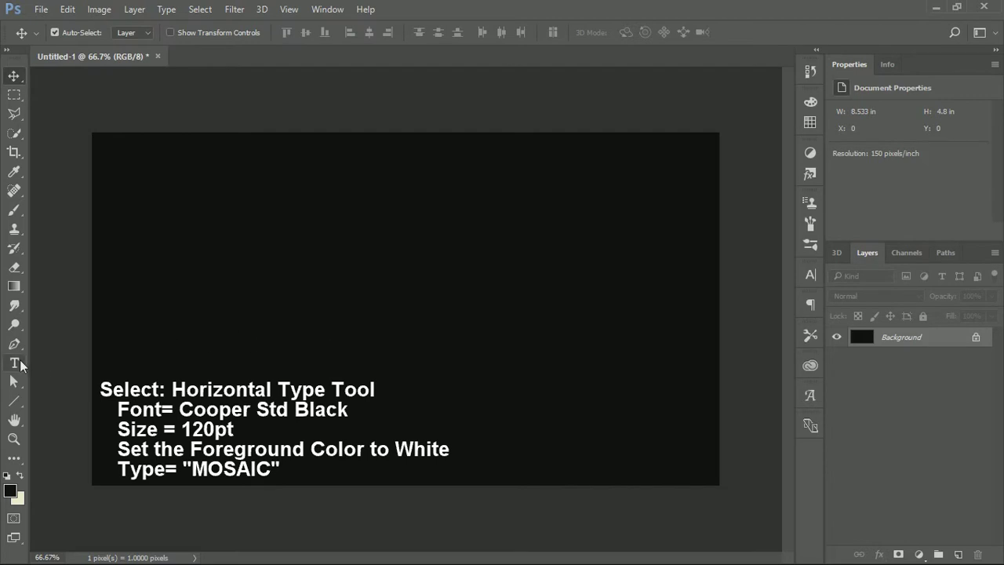
Step: Choose the Horizontal Type Tool and set Cooper Std Black at 120 pt
{"action": "left_click", "coordinate": [15, 363]}
{"action": "right_click", "coordinate": [14, 363]}
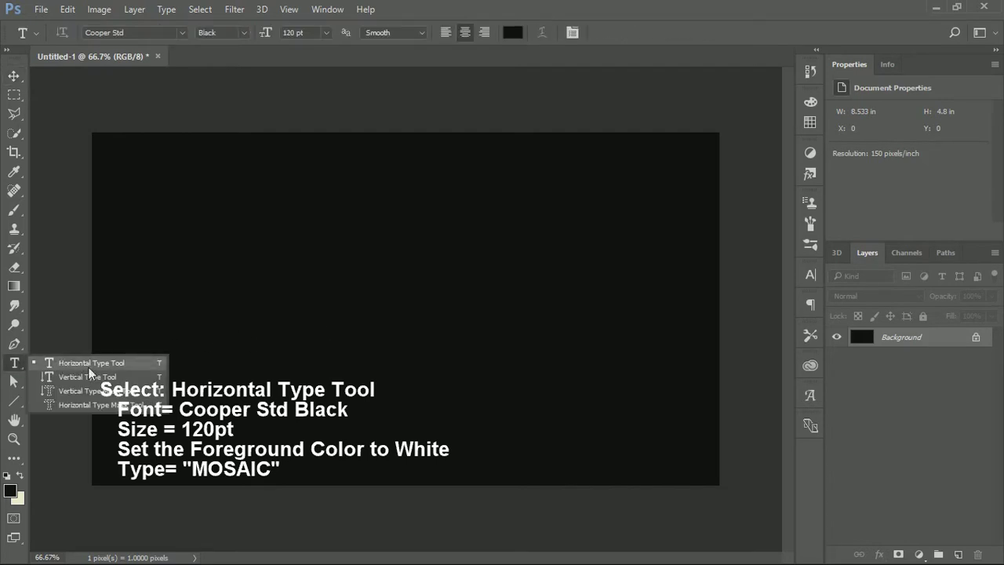
{"action": "left_click", "coordinate": [110, 364]}
{"action": "left_click", "coordinate": [154, 39]}
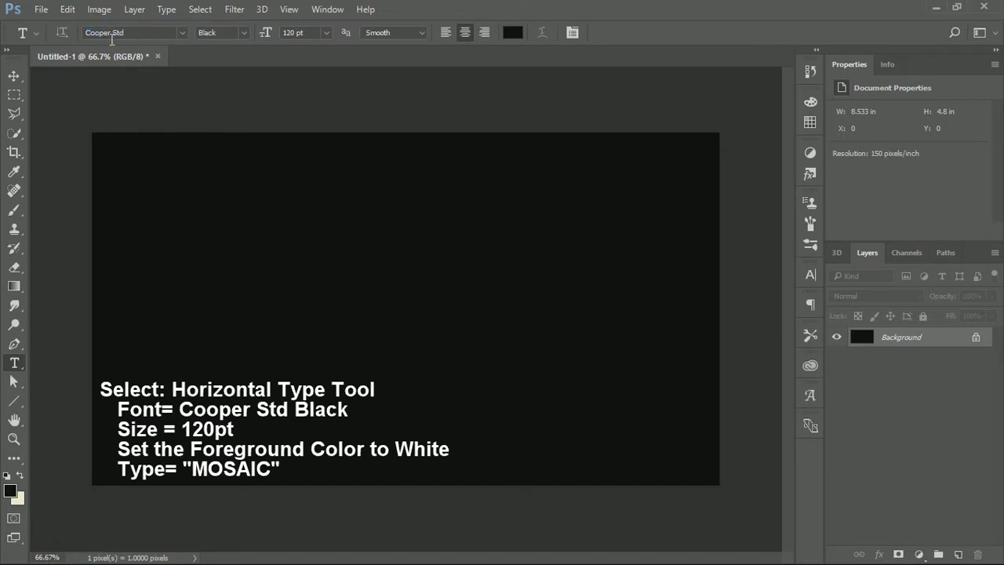
{"action": "left_click", "coordinate": [226, 38]}
{"action": "left_click", "coordinate": [229, 37]}
Step: Type MOSAIC mid-canvas in the light cream colour and commit it as a type layer
{"action": "left_click", "coordinate": [21, 476]}
{"action": "left_click", "coordinate": [393, 345]}
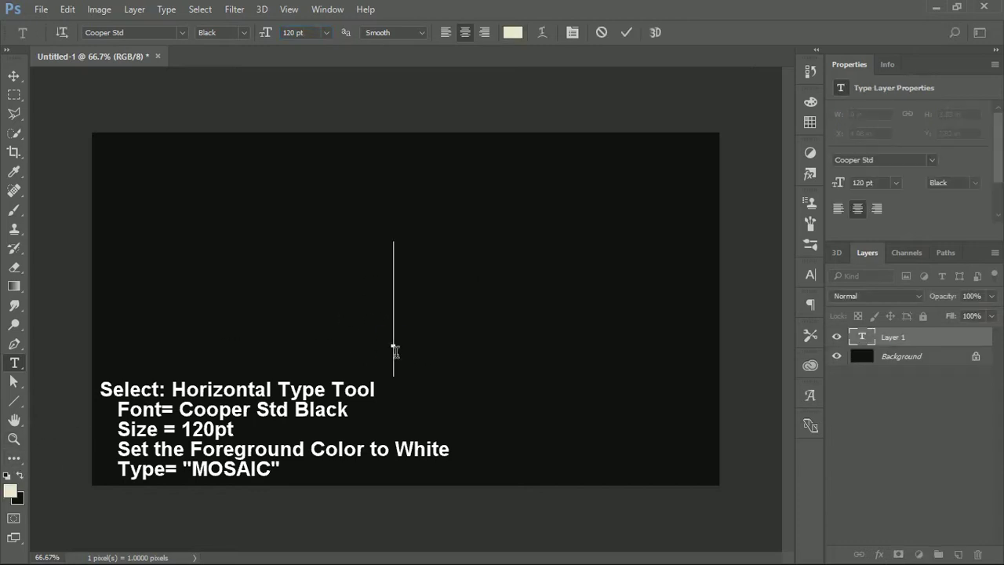
{"action": "type", "text": "MO"}
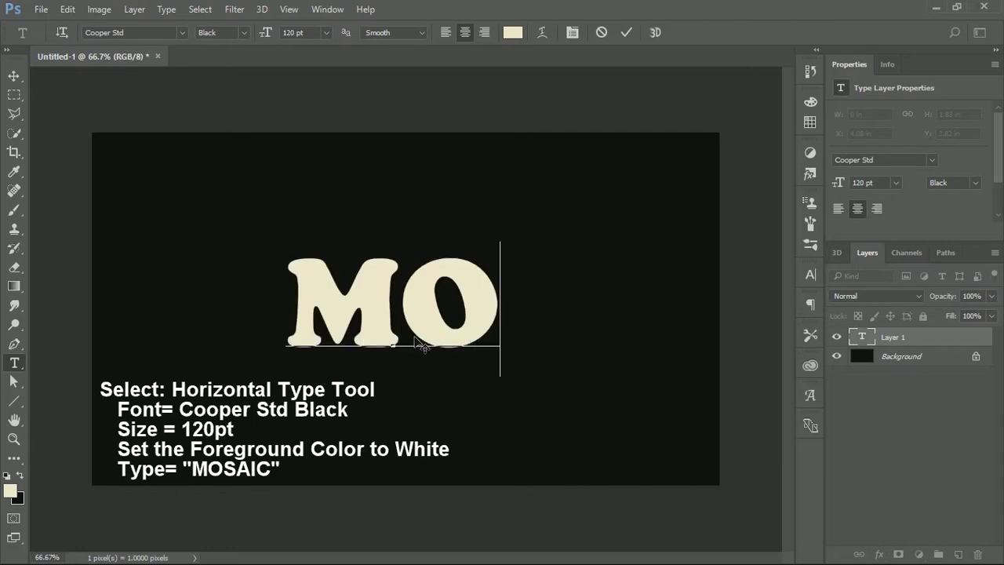
{"action": "type", "text": "SAIC"}
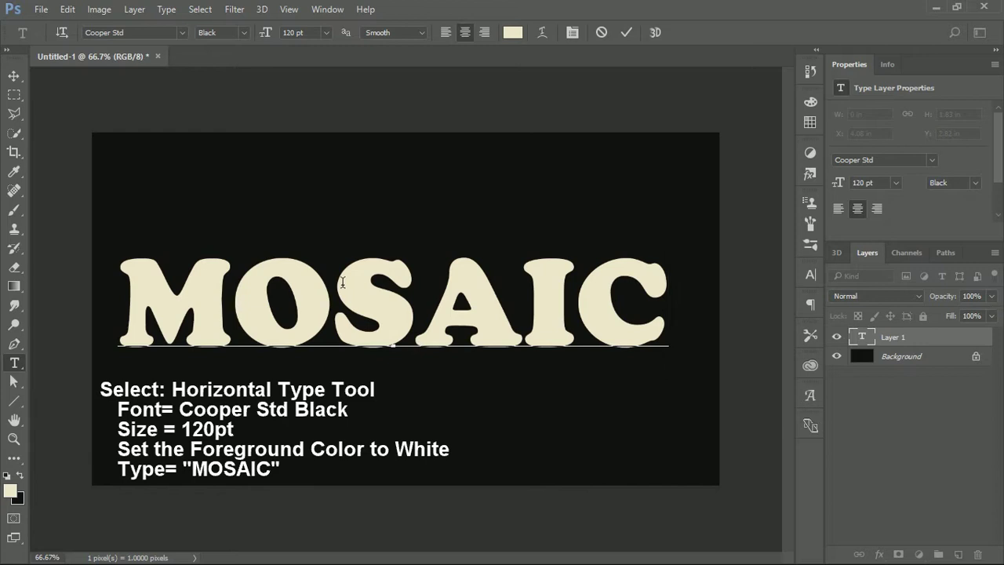
{"action": "left_click", "coordinate": [15, 76]}
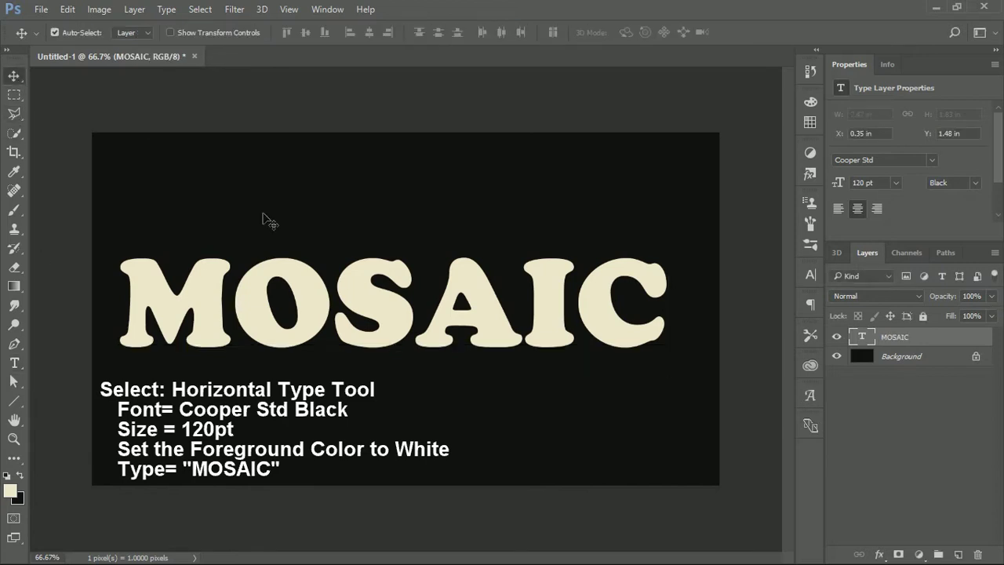
Step: Nudge the MOSAIC text slightly right and enable a Gradient Overlay on its layer style
{"action": "left_click_drag", "start_coordinate": [403, 327], "coordinate": [414, 324]}
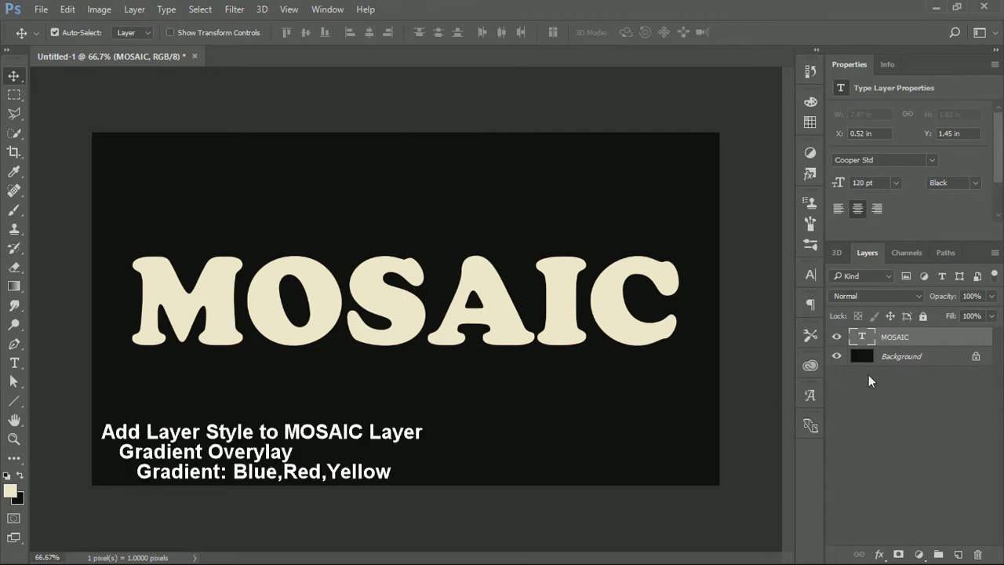
{"action": "key", "text": "h"}
{"action": "double_click", "coordinate": [949, 343]}
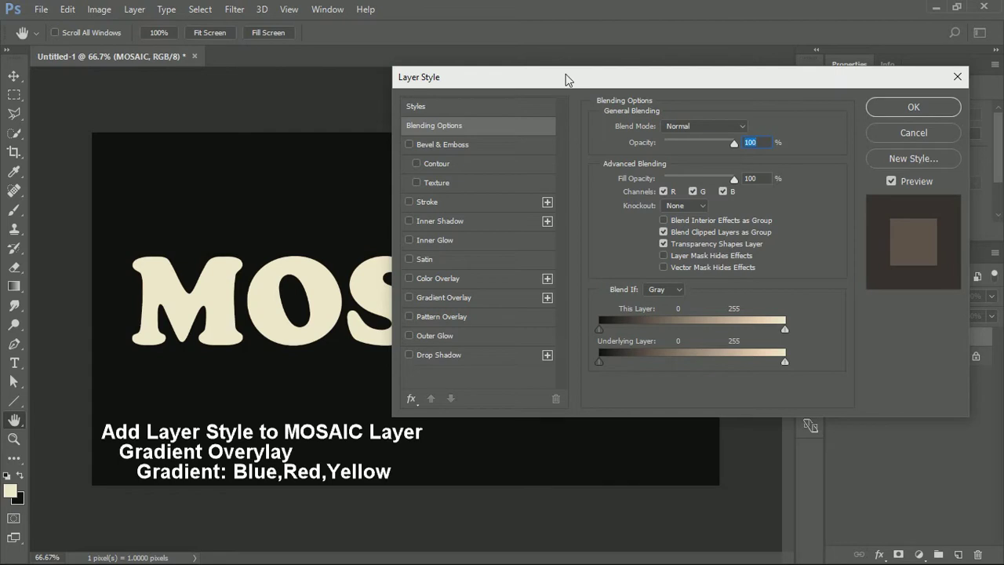
{"action": "left_click_drag", "start_coordinate": [565, 74], "coordinate": [715, 83]}
{"action": "left_click", "coordinate": [592, 306]}
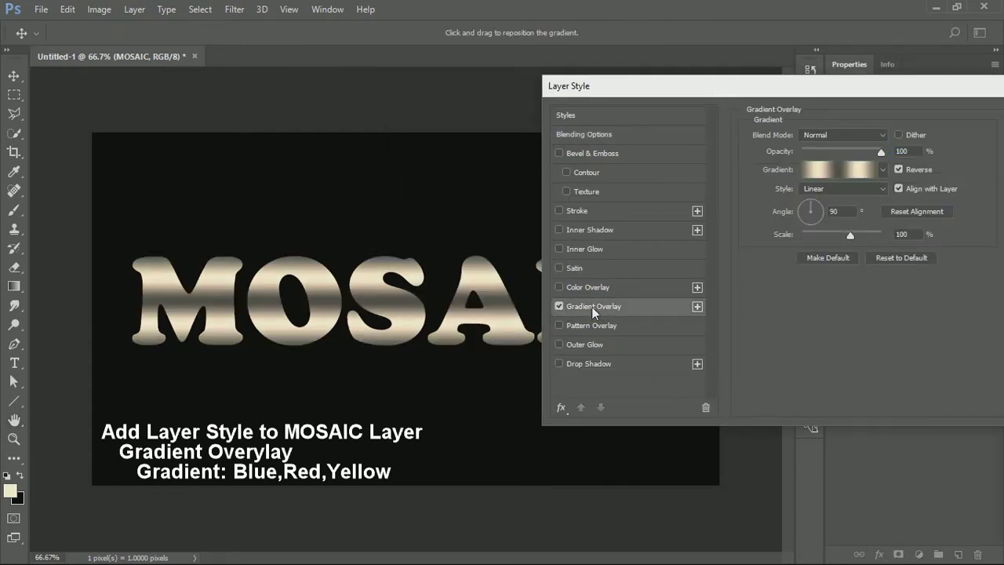
Step: Set the overlay to the Blue, Red, Yellow gradient preset and apply the style
{"action": "left_click", "coordinate": [876, 170]}
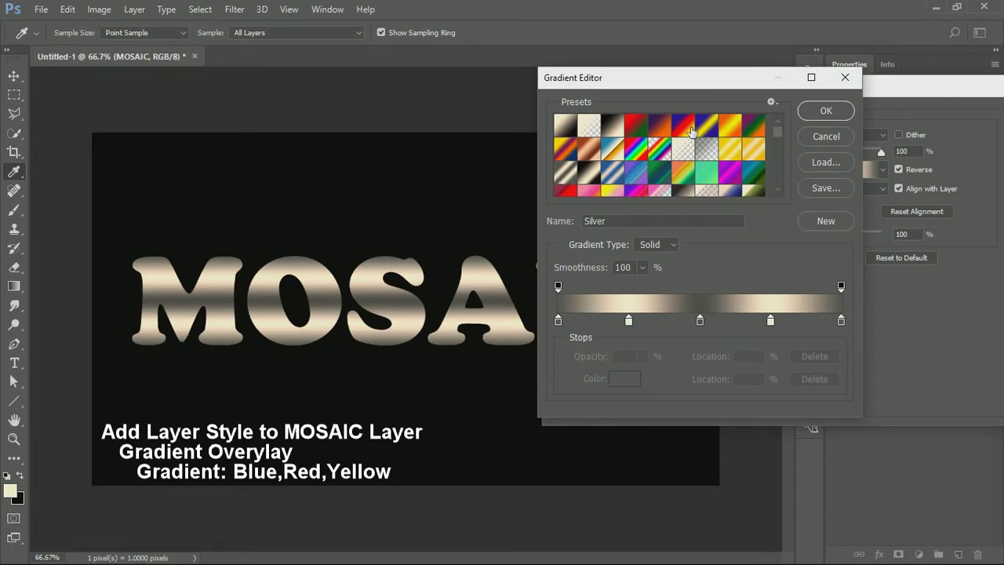
{"action": "left_click", "coordinate": [691, 131]}
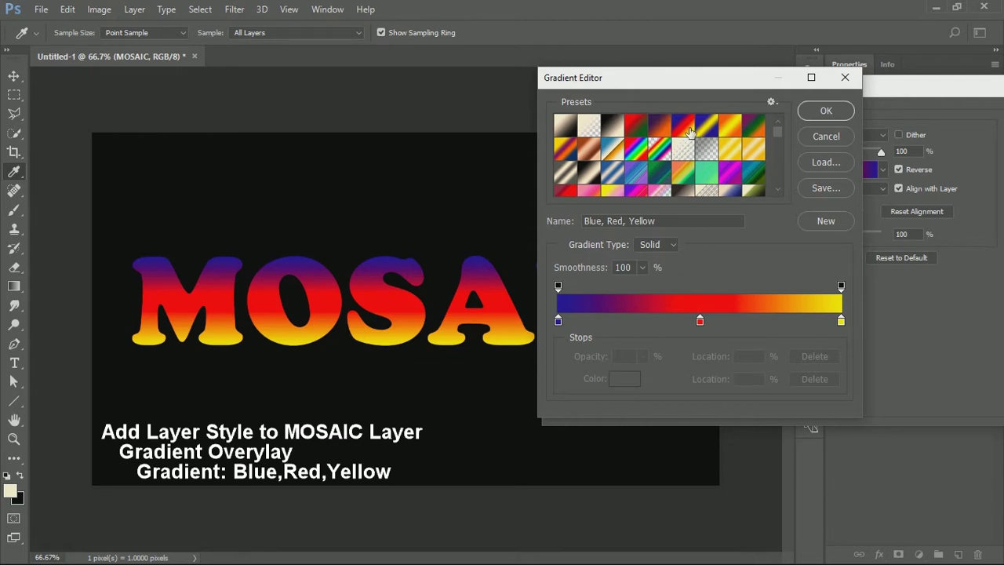
{"action": "left_click", "coordinate": [838, 114]}
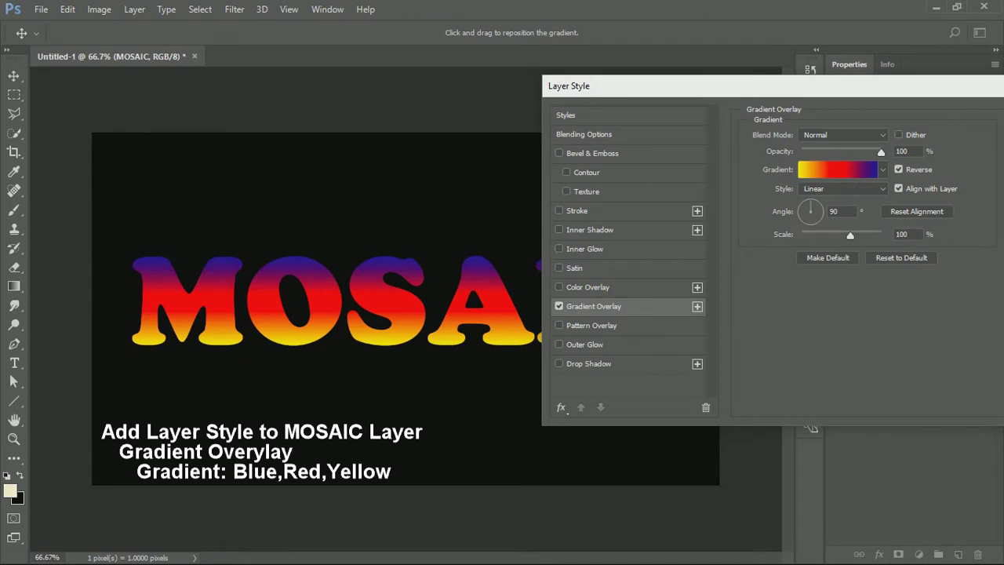
{"action": "left_click_drag", "start_coordinate": [911, 94], "coordinate": [792, 96]}
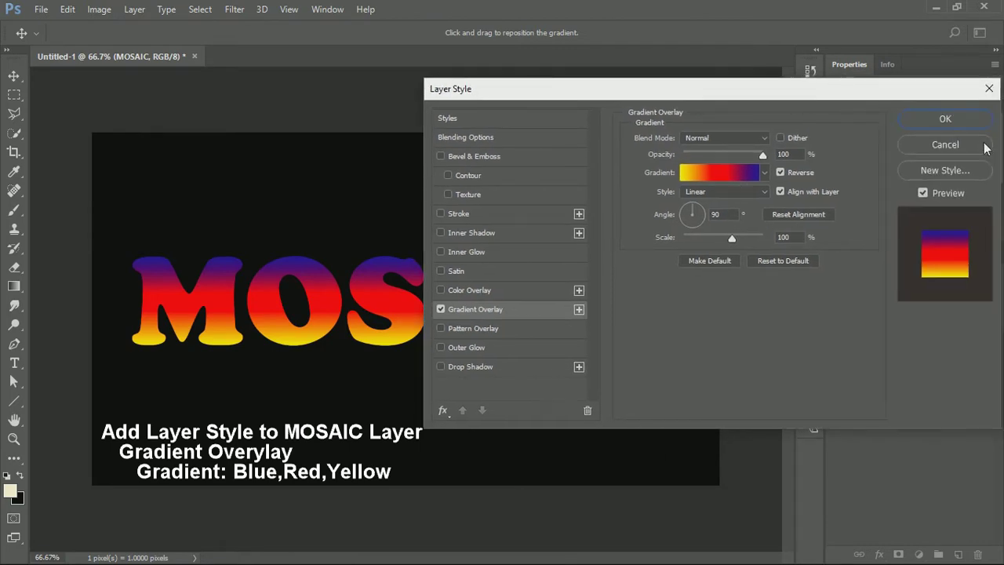
{"action": "left_click", "coordinate": [969, 124]}
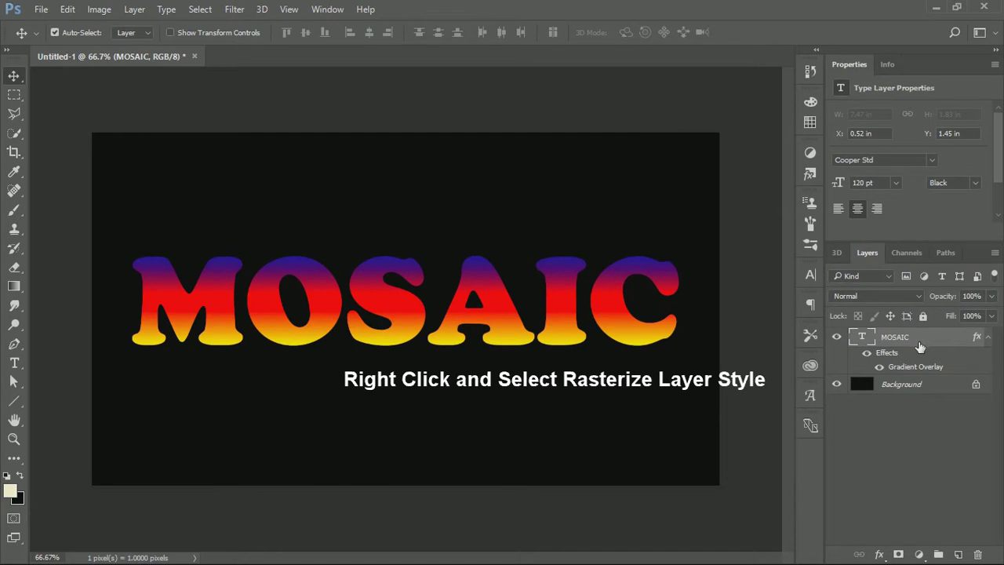
Step: Rasterize the MOSAIC layer style so the gradient is baked into the letters
{"action": "right_click", "coordinate": [913, 340]}
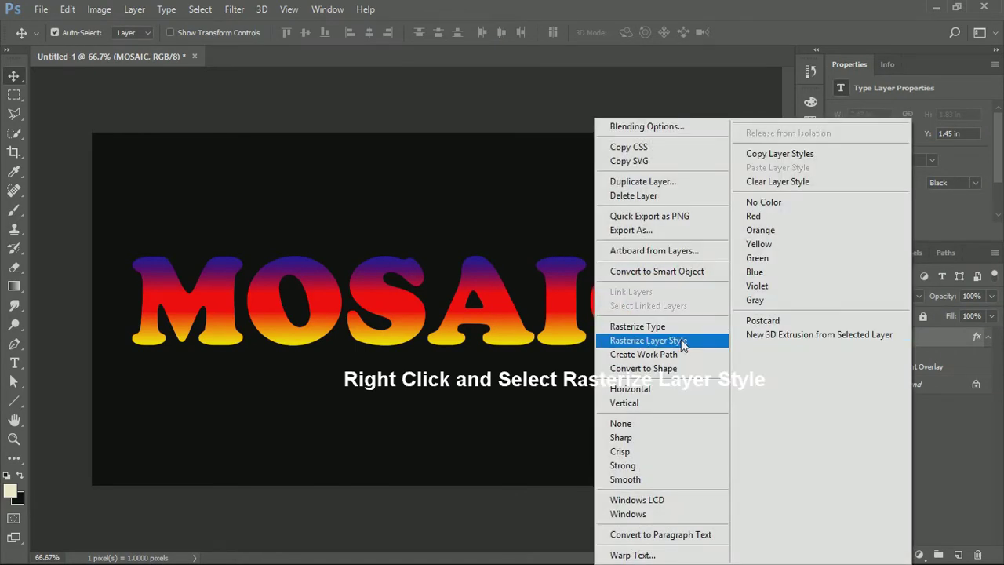
{"action": "left_click", "coordinate": [605, 342]}
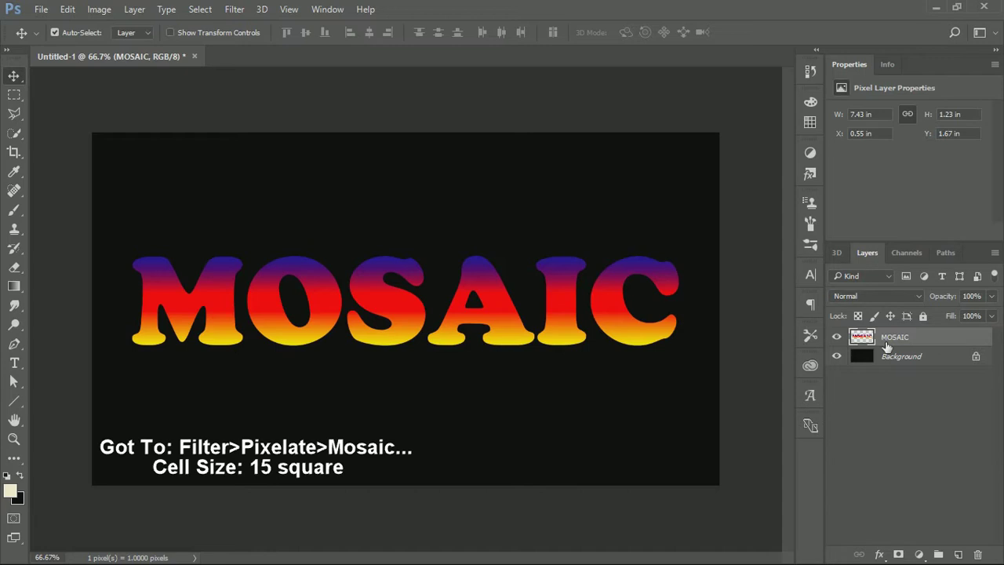
Step: Apply the Pixelate > Mosaic filter to the MOSAIC text with a 15 square cell size
{"action": "left_click", "coordinate": [233, 14]}
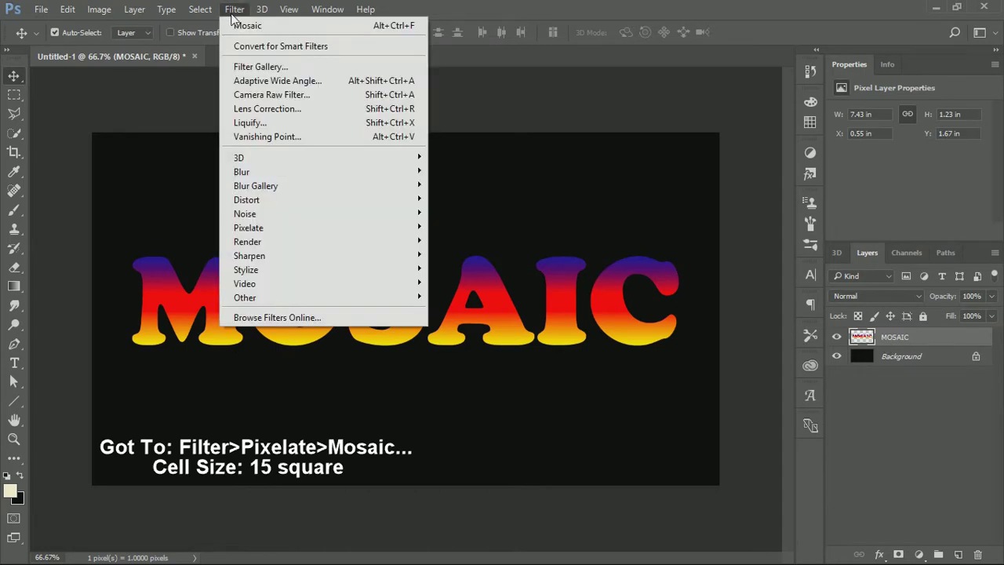
{"action": "mouse_move", "coordinate": [247, 228]}
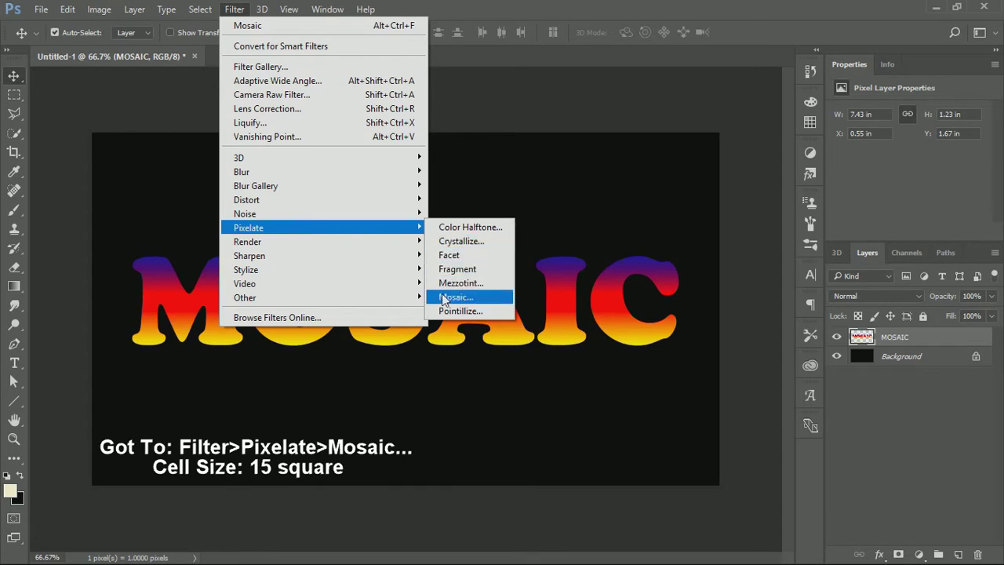
{"action": "left_click", "coordinate": [478, 298]}
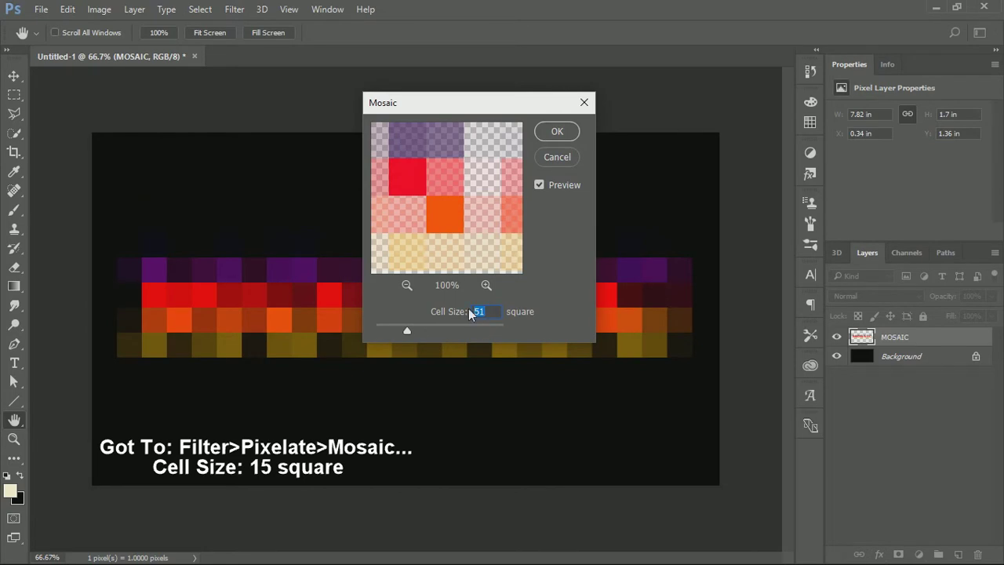
{"action": "type", "text": "15"}
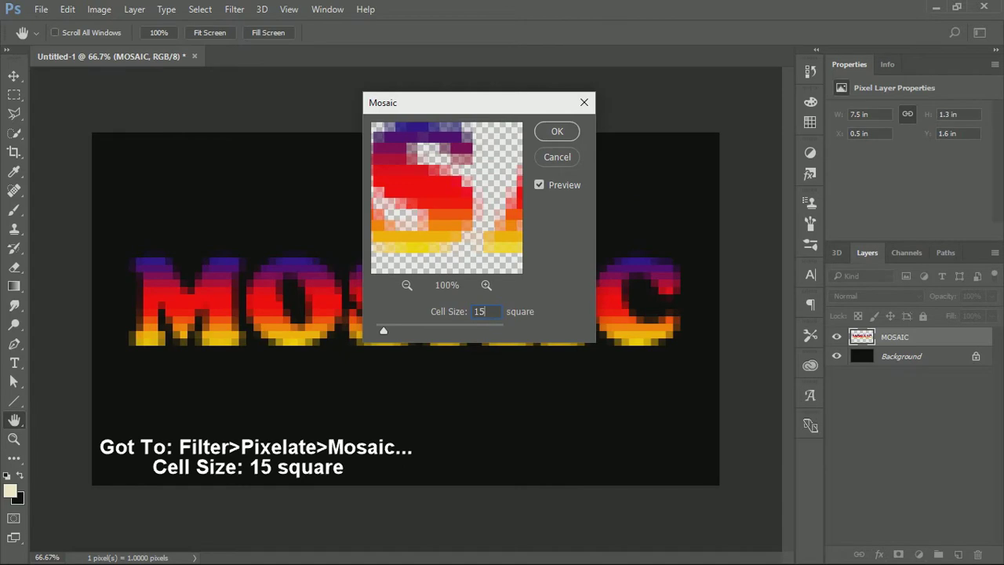
{"action": "left_click", "coordinate": [466, 313]}
{"action": "type", "text": "10"}
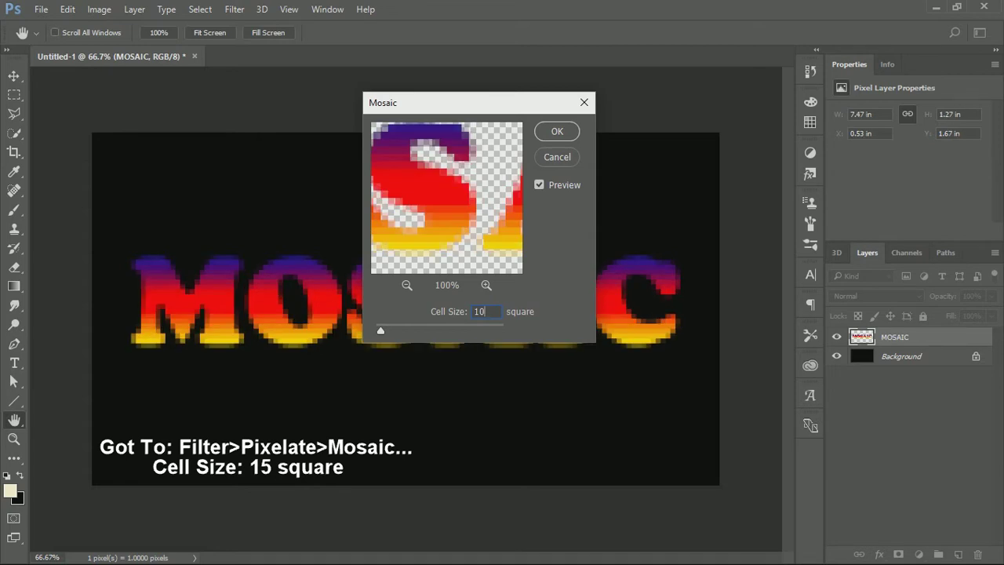
{"action": "left_click", "coordinate": [471, 314]}
{"action": "type", "text": "15"}
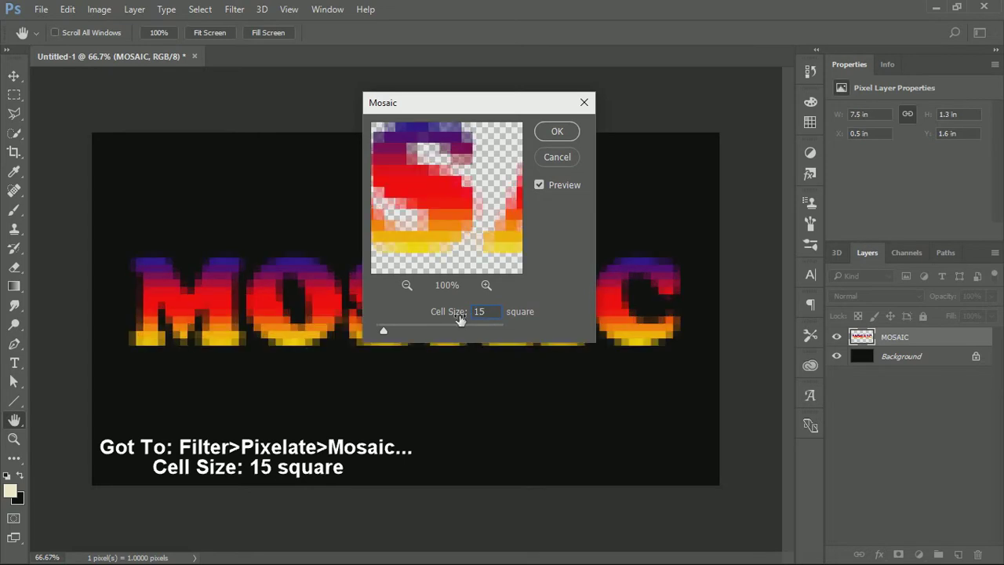
{"action": "left_click", "coordinate": [556, 133]}
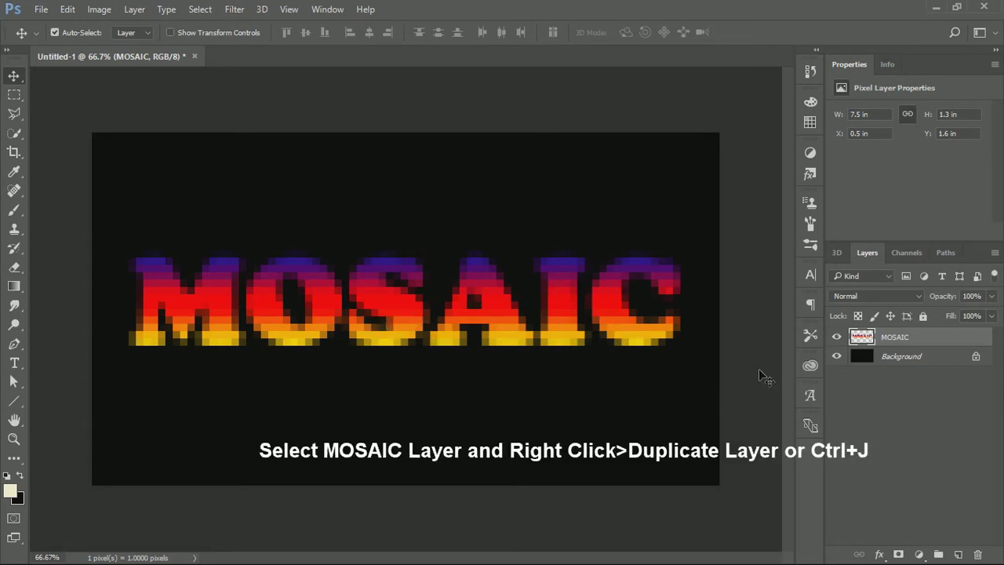
Step: Duplicate the MOSAIC layer to create a MOSAIC copy
{"action": "right_click", "coordinate": [936, 338]}
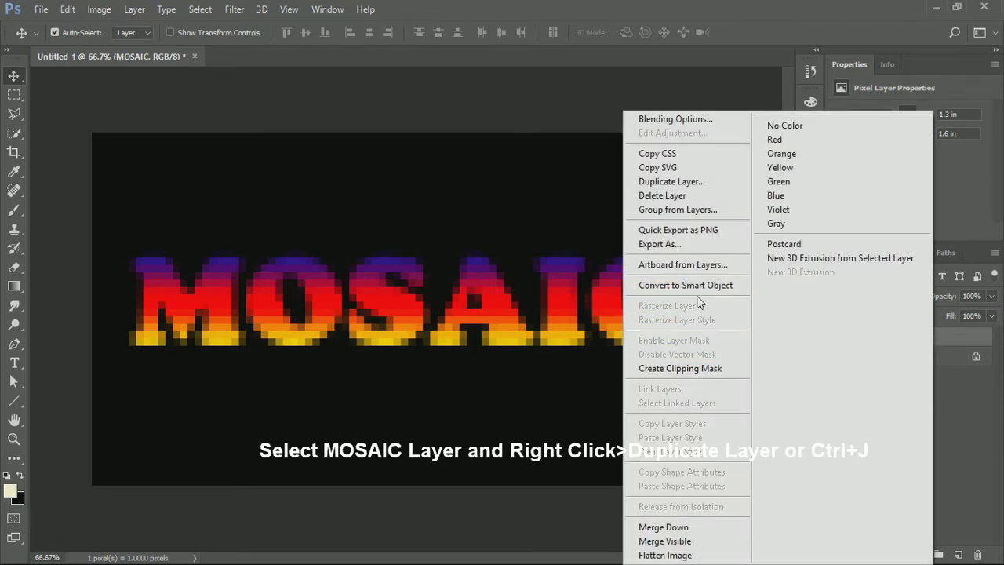
{"action": "left_click", "coordinate": [702, 182]}
{"action": "left_click", "coordinate": [632, 161]}
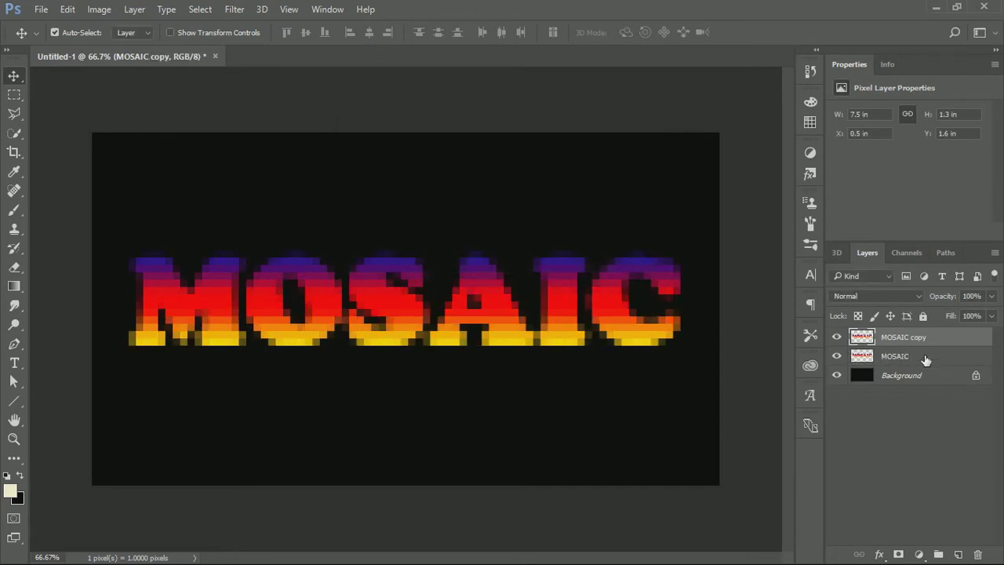
Step: Rename the original layer to back and the copy to front
{"action": "left_click", "coordinate": [926, 358]}
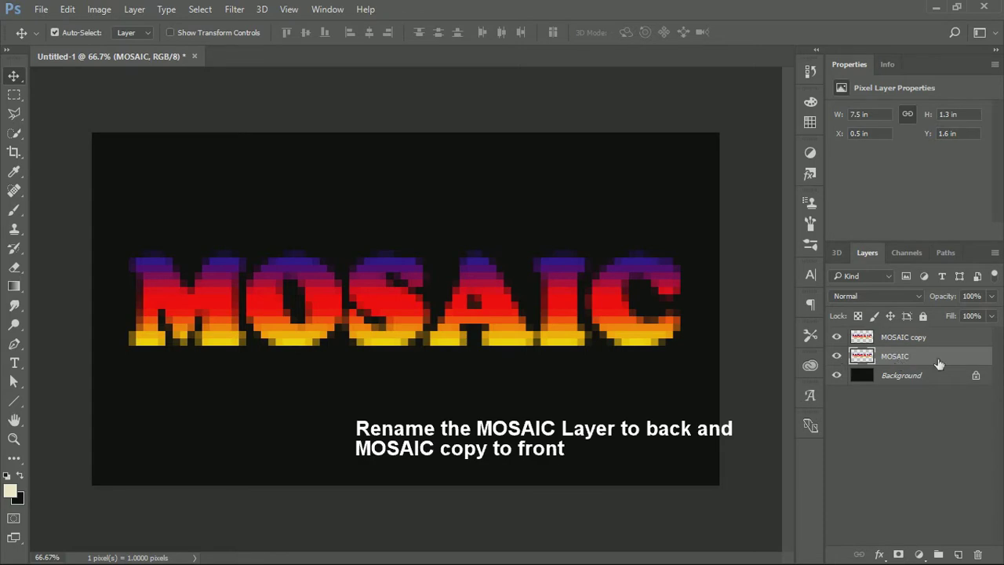
{"action": "double_click", "coordinate": [904, 358]}
{"action": "type", "text": "back"}
{"action": "left_click", "coordinate": [910, 337]}
{"action": "double_click", "coordinate": [910, 338]}
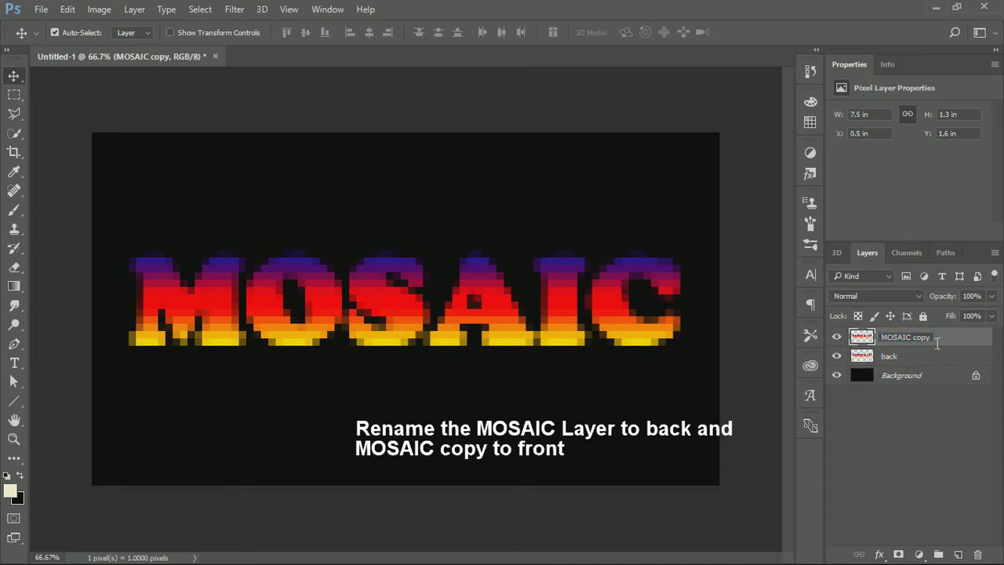
{"action": "type", "text": "front"}
{"action": "double_click", "coordinate": [943, 359]}
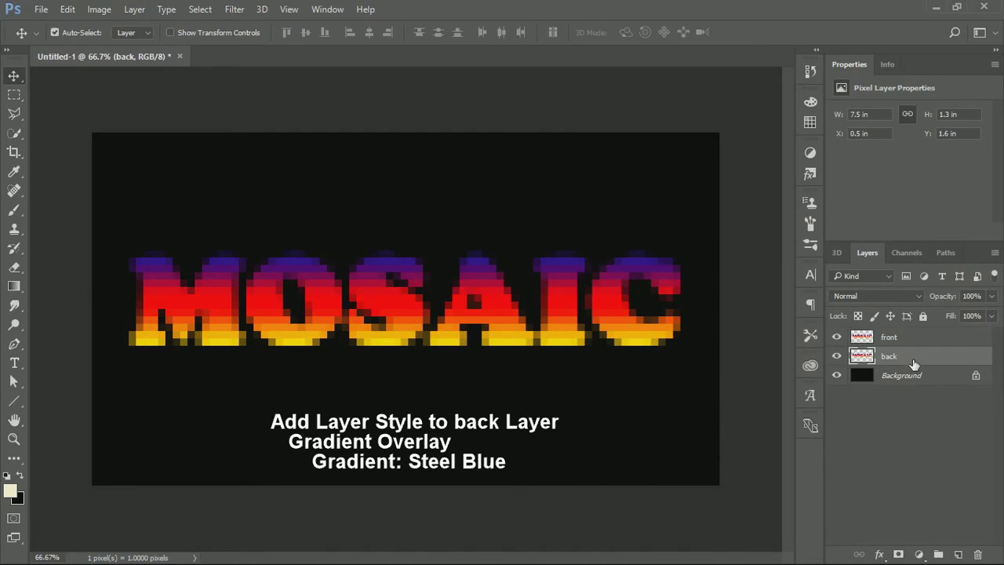
Step: Give the back layer a Gradient Overlay using the Steel Blue preset
{"action": "double_click", "coordinate": [931, 357]}
{"action": "mouse_move", "coordinate": [712, 94]}
{"action": "left_mouse_down"}
{"action": "mouse_move", "coordinate": [507, 92]}
{"action": "mouse_move", "coordinate": [866, 91]}
{"action": "left_mouse_up"}
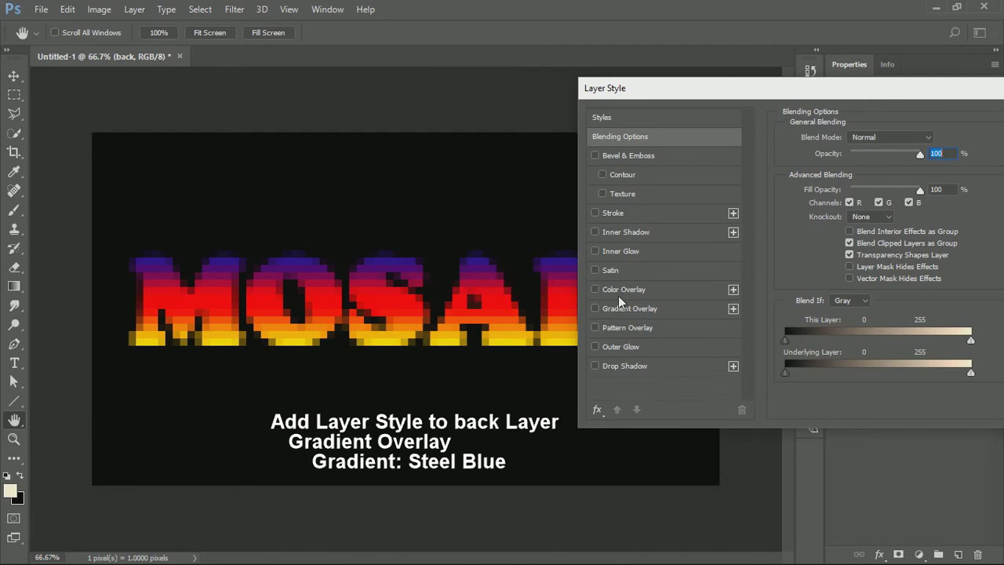
{"action": "left_click", "coordinate": [609, 309]}
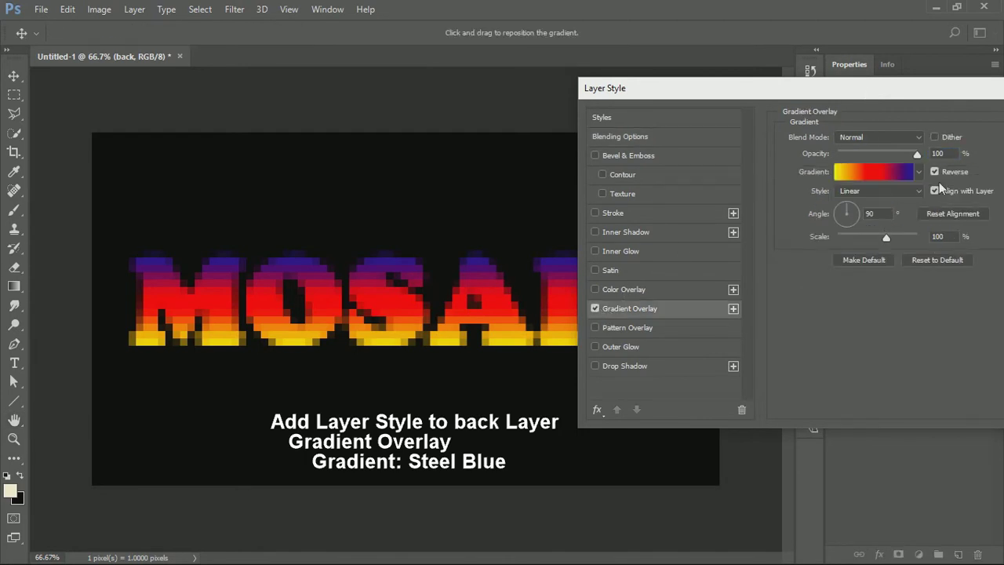
{"action": "left_click", "coordinate": [898, 171]}
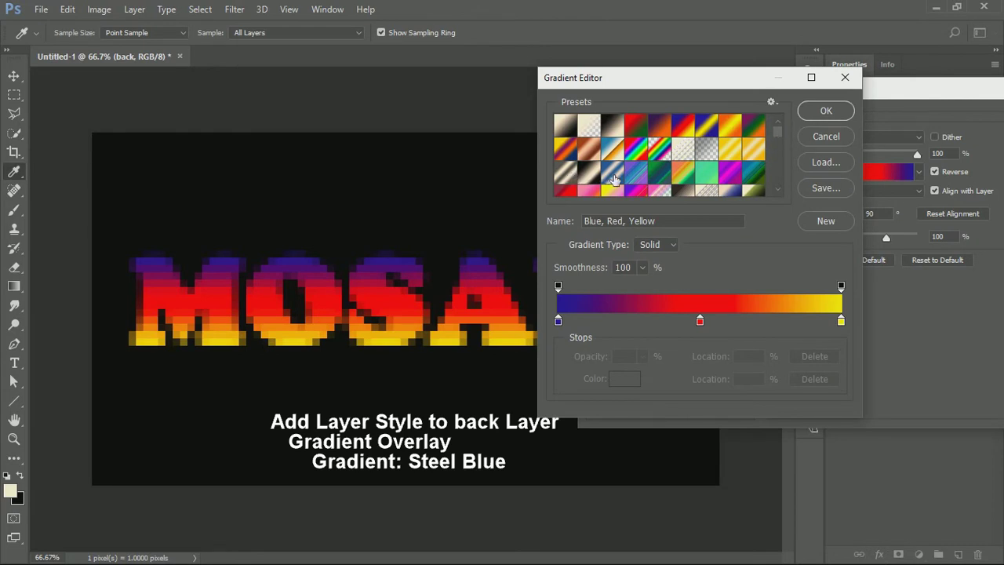
{"action": "left_click", "coordinate": [613, 178]}
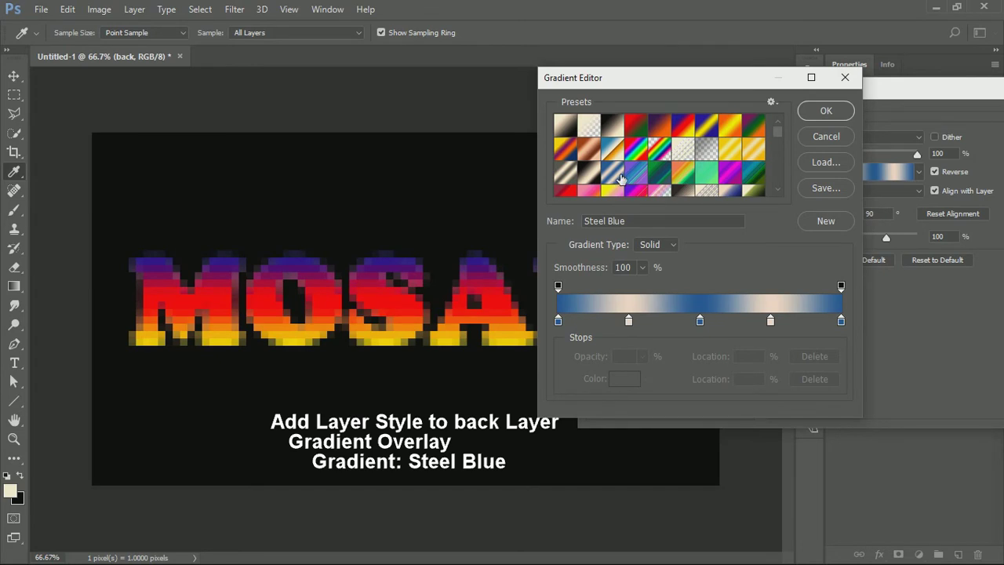
{"action": "left_click", "coordinate": [826, 111]}
{"action": "left_click_drag", "start_coordinate": [885, 92], "coordinate": [768, 78]}
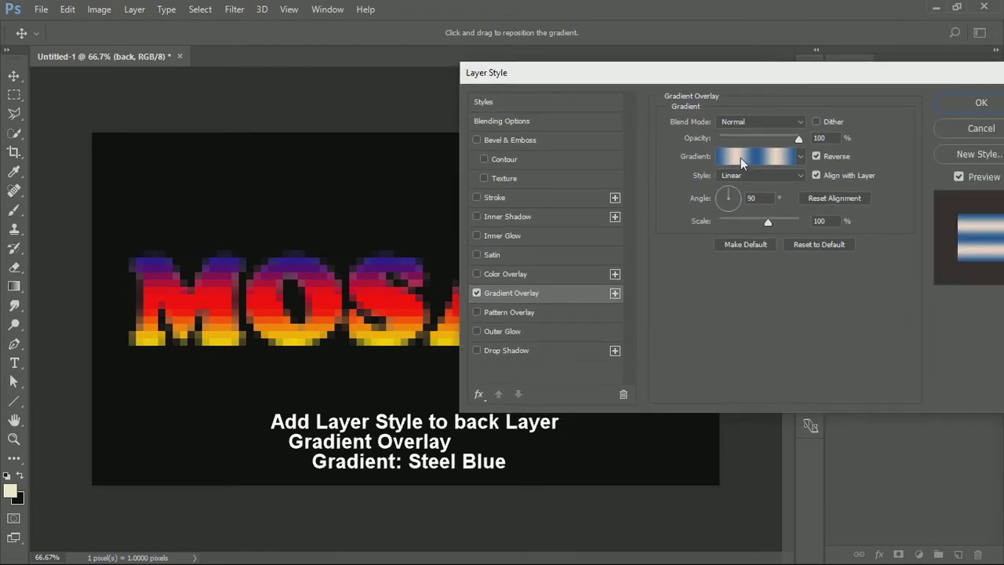
{"action": "left_click", "coordinate": [981, 103]}
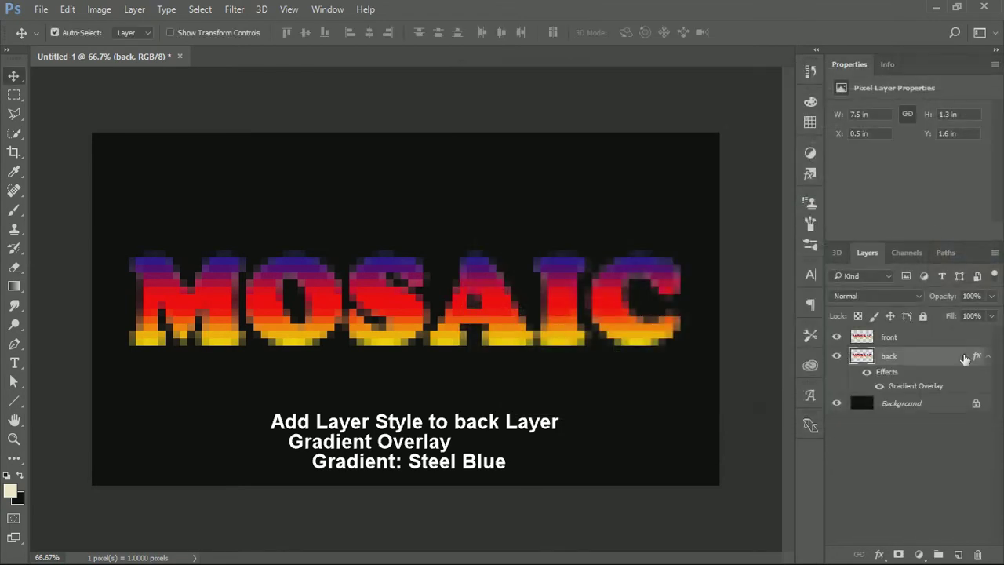
Step: Bake the back layer's Steel Blue gradient style into its pixels, then show the Pixelate filters
{"action": "right_click", "coordinate": [922, 355]}
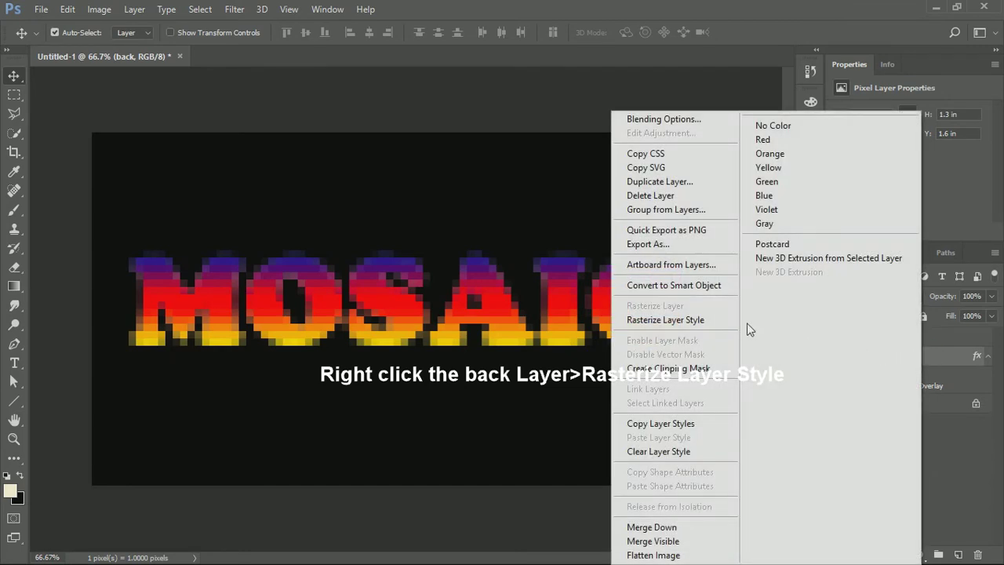
{"action": "left_click", "coordinate": [702, 320]}
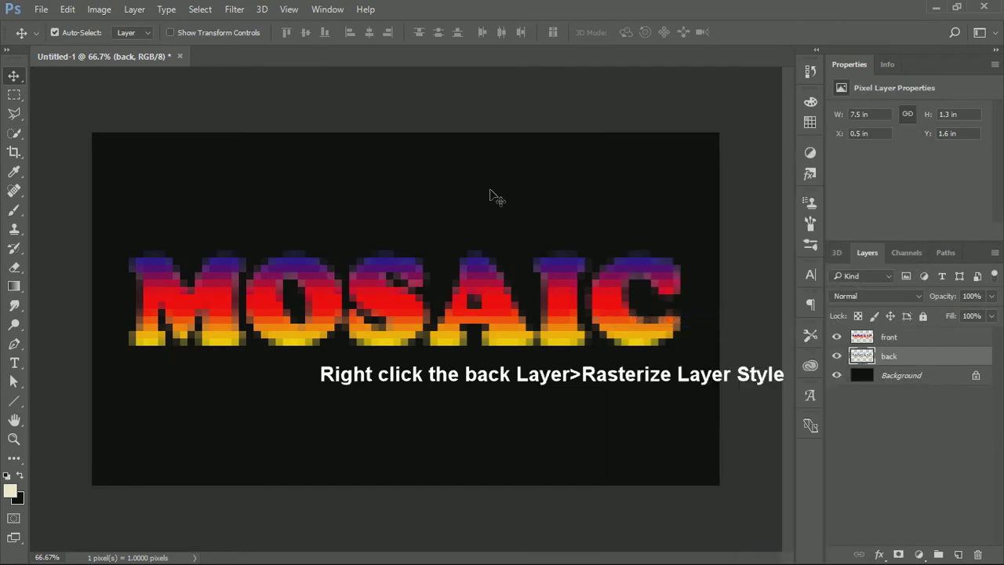
{"action": "left_click", "coordinate": [239, 10]}
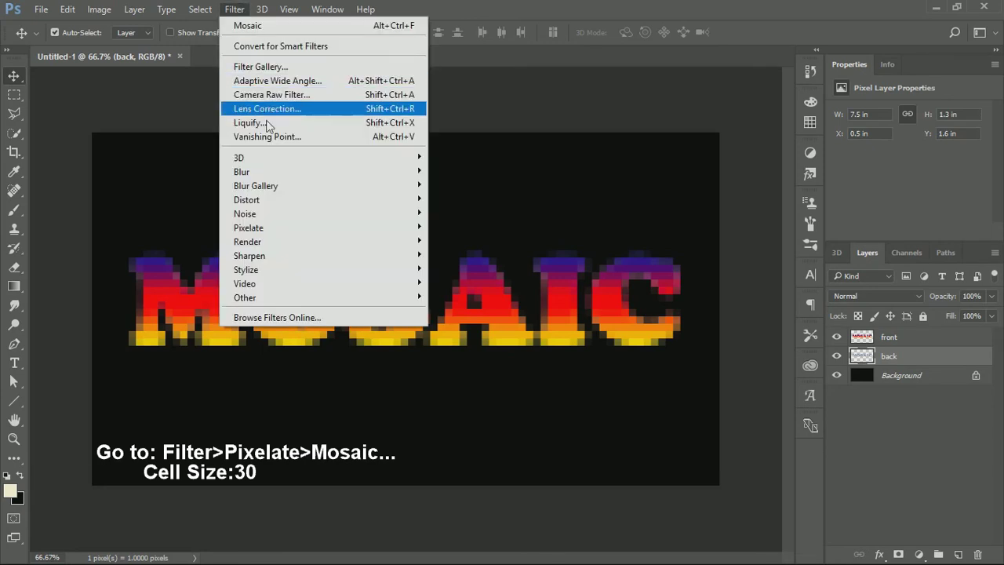
{"action": "mouse_move", "coordinate": [248, 227]}
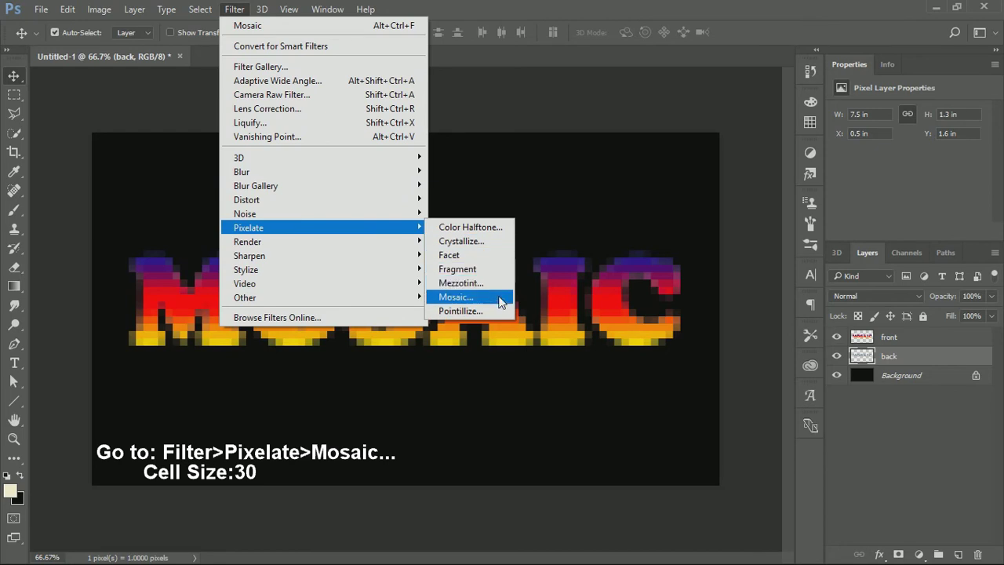
Step: Apply Mosaic to the back layer at cell size 30 square for larger blocks
{"action": "left_click", "coordinate": [499, 298]}
{"action": "left_click_drag", "start_coordinate": [453, 102], "coordinate": [633, 102]}
{"action": "left_click_drag", "start_coordinate": [567, 323], "coordinate": [588, 322]}
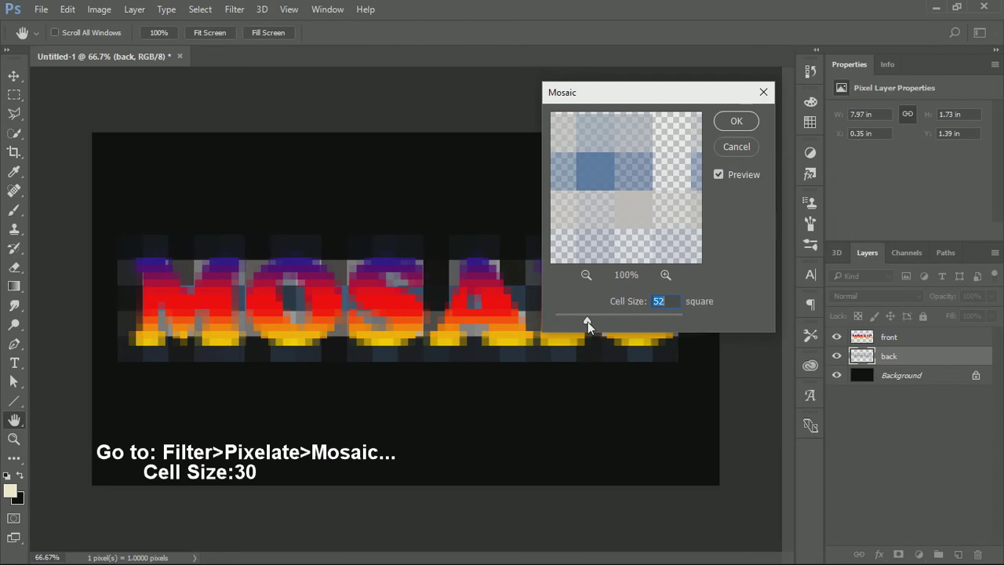
{"action": "mouse_move", "coordinate": [584, 321]}
{"action": "left_mouse_down"}
{"action": "mouse_move", "coordinate": [593, 326]}
{"action": "mouse_move", "coordinate": [573, 319]}
{"action": "left_mouse_up"}
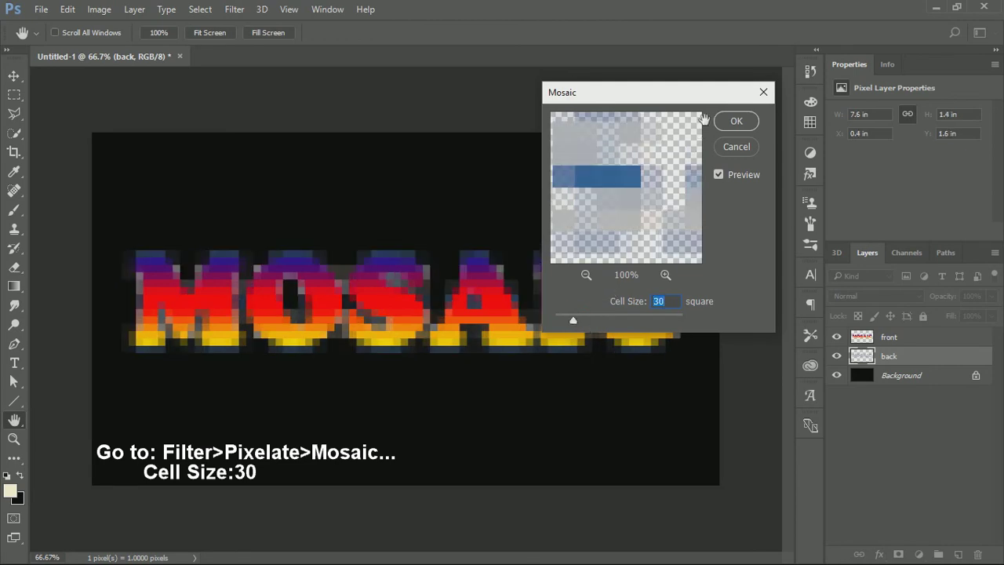
{"action": "left_click", "coordinate": [735, 130]}
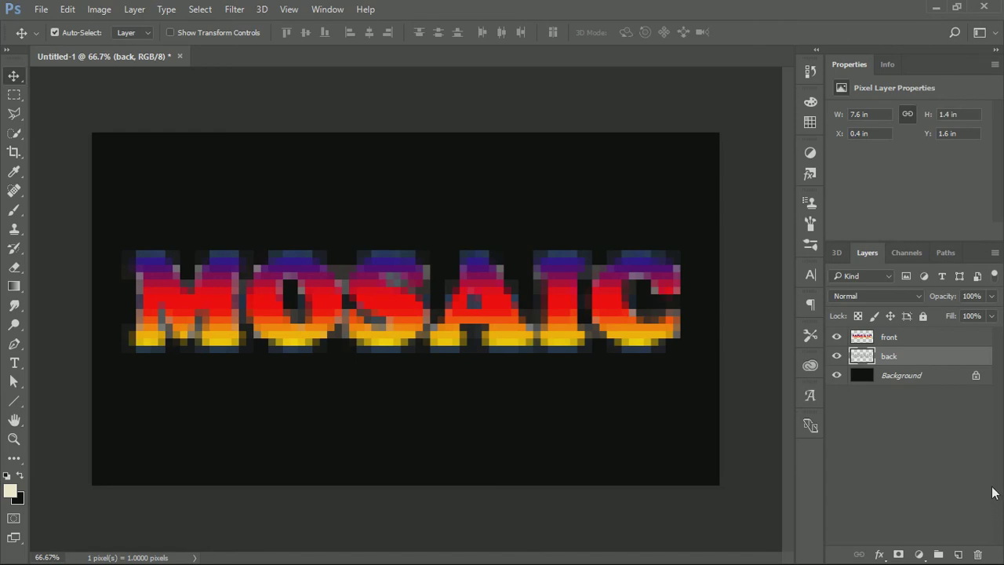
{"action": "left_click", "coordinate": [965, 451]}
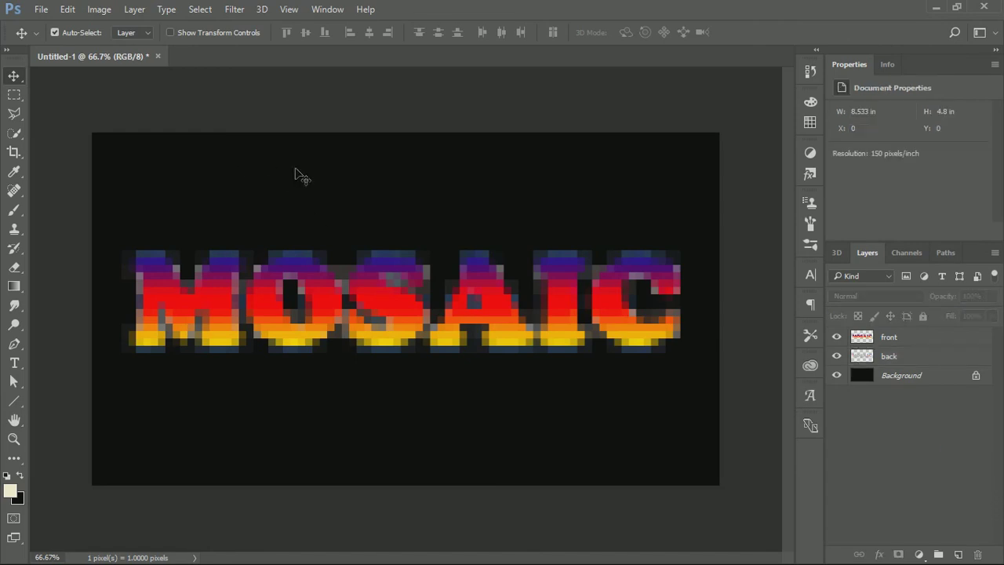
{"action": "left_click", "coordinate": [916, 359]}
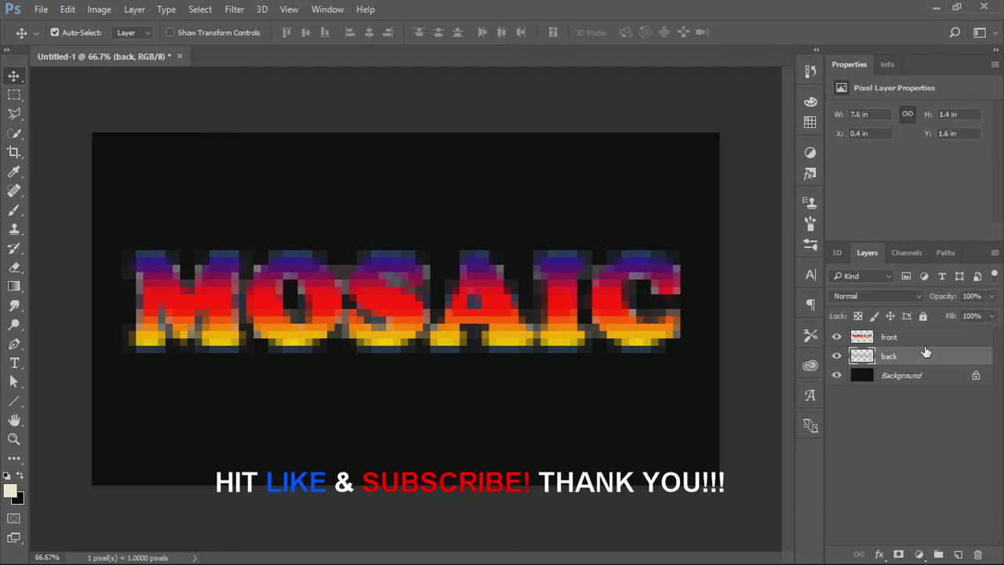
{"action": "left_click", "coordinate": [925, 345]}
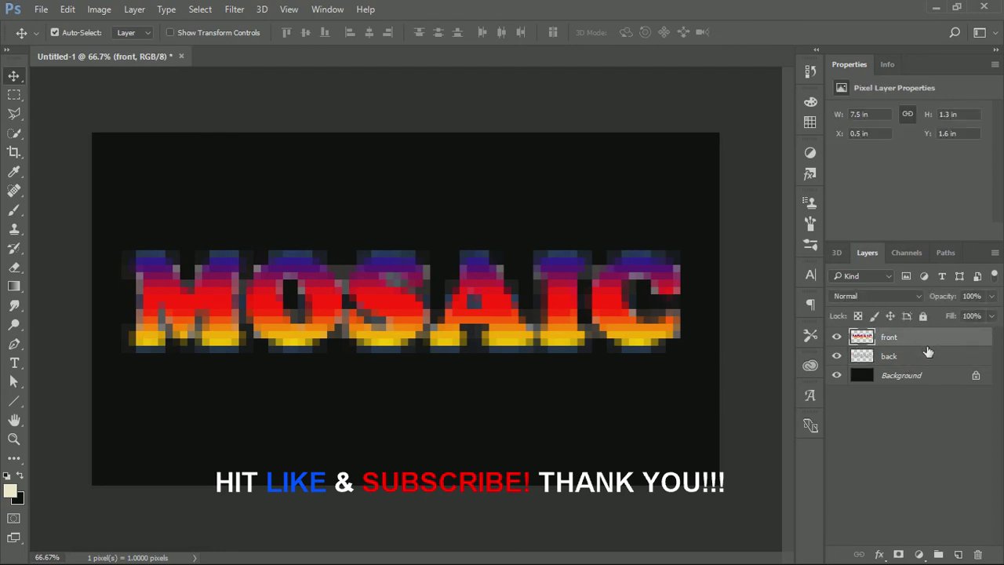
{"action": "left_click", "coordinate": [897, 419]}
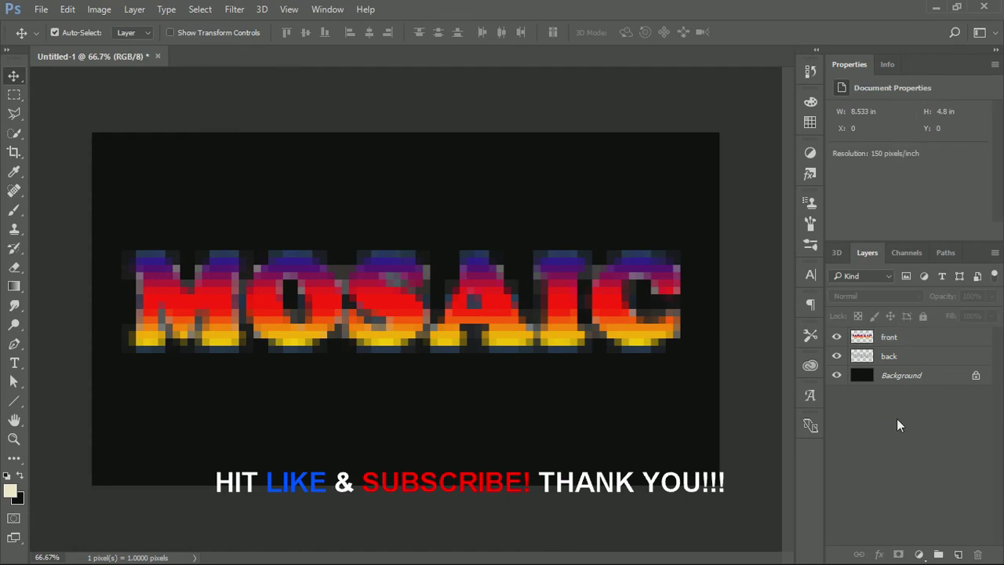